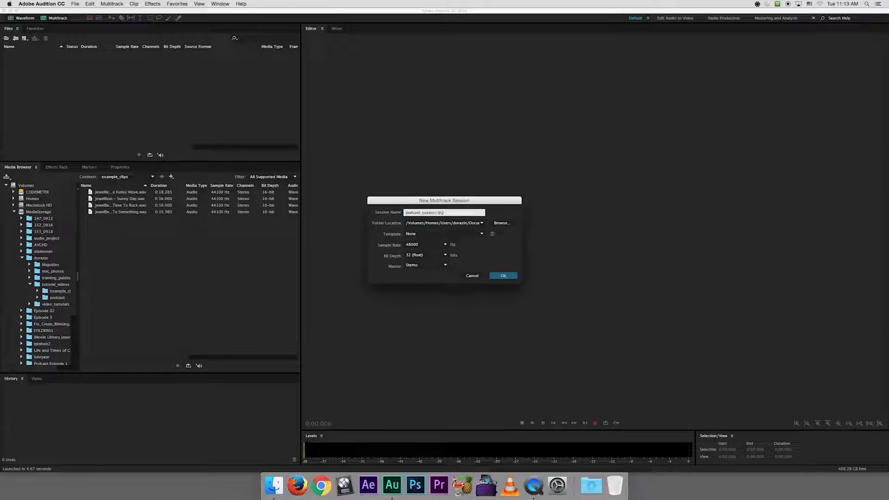
Step: Set the tutorial_videos/podcast folder on MediaStorage as the destination for the multitrack session podcast_session-01 and create the session
left_click(496, 225)
left_click(419, 291)
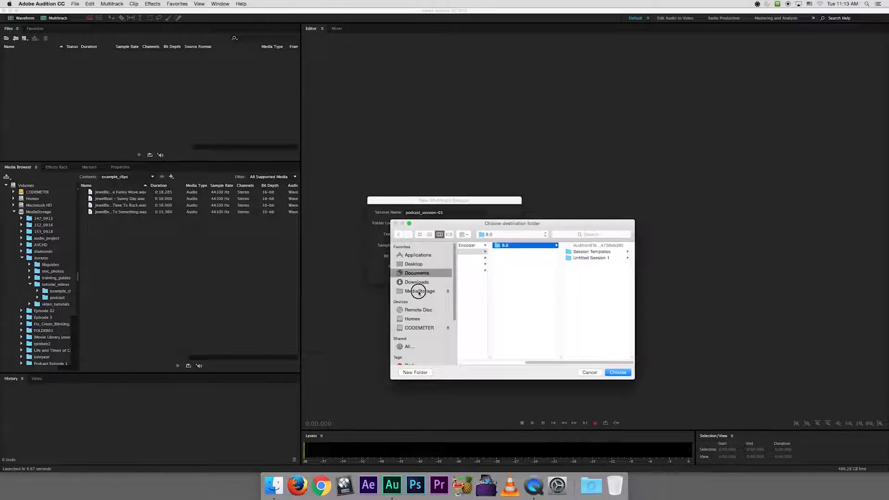
left_click(500, 282)
left_click(558, 284)
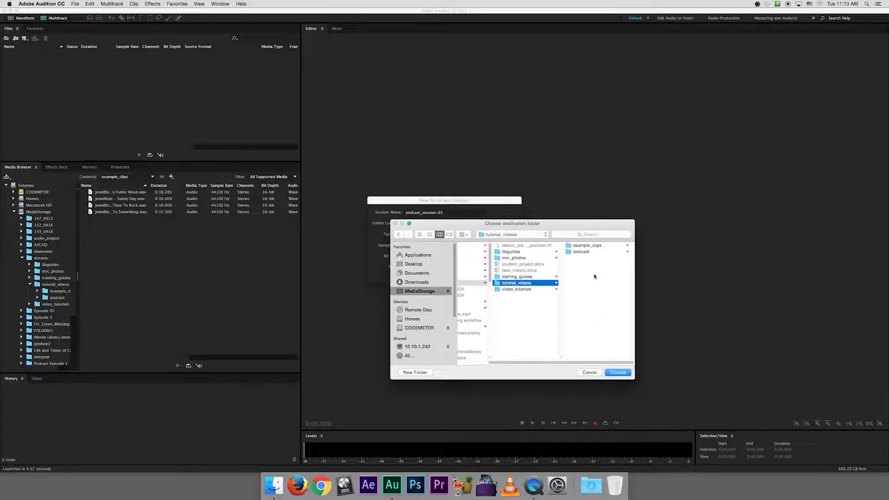
left_click(580, 251)
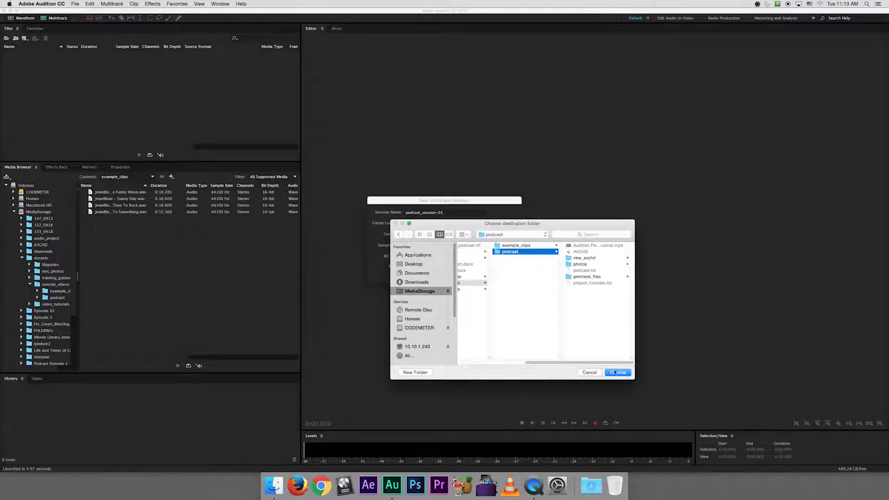
left_click(617, 372)
left_click(504, 274)
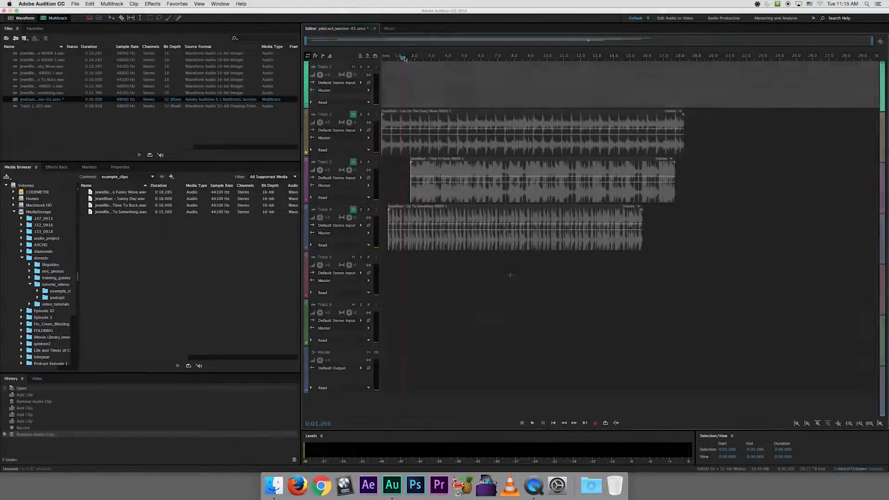
Step: Arm Track 1 for recording and record a voice clip about 6 seconds long from the start of the timeline
left_click(371, 58)
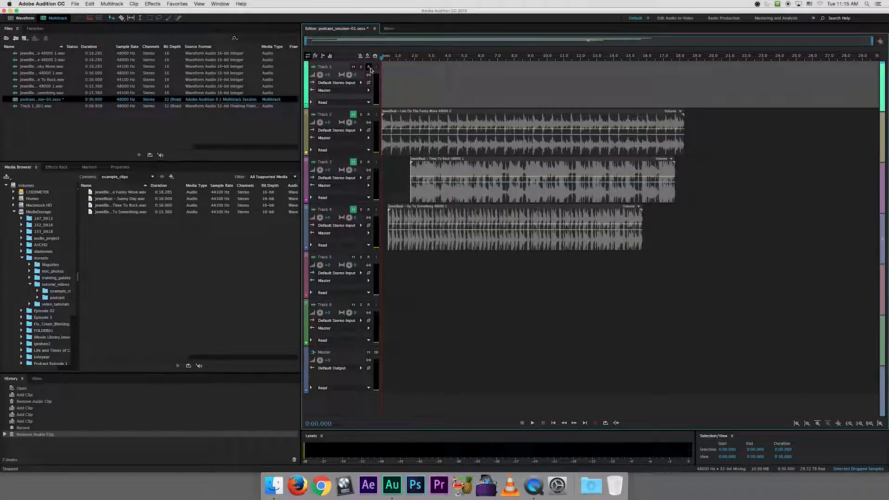
left_click(369, 68)
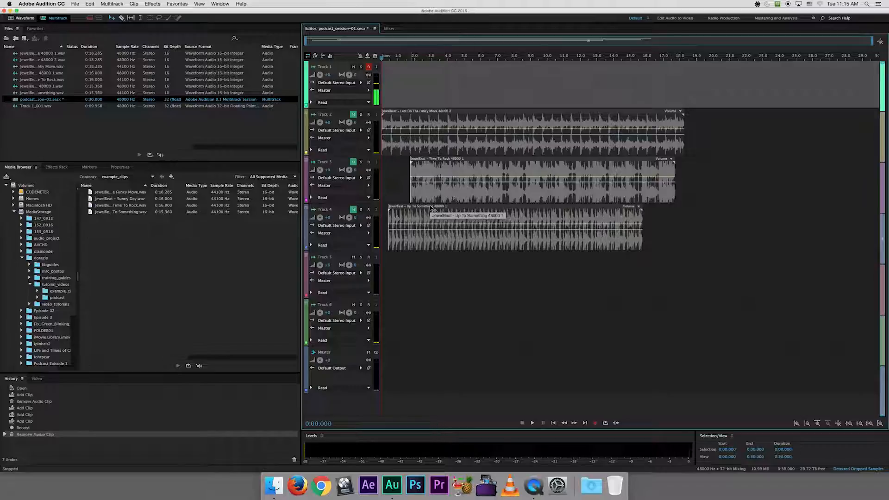
left_click(595, 422)
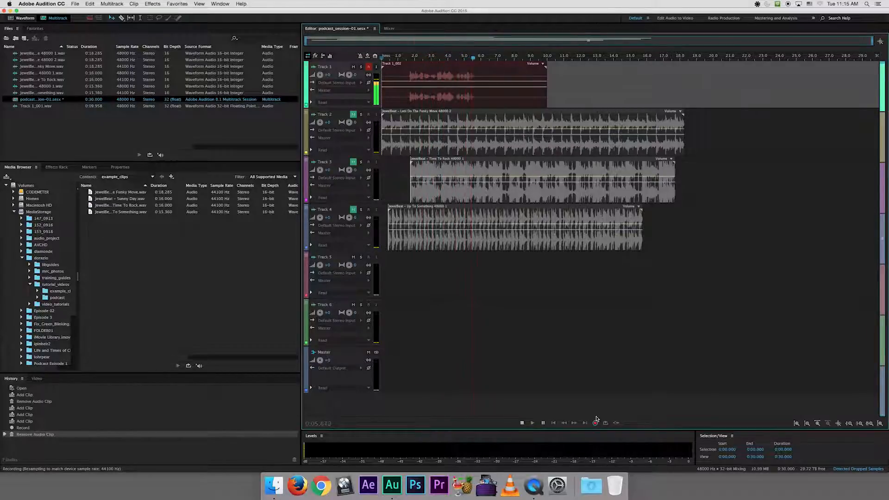
left_click(596, 421)
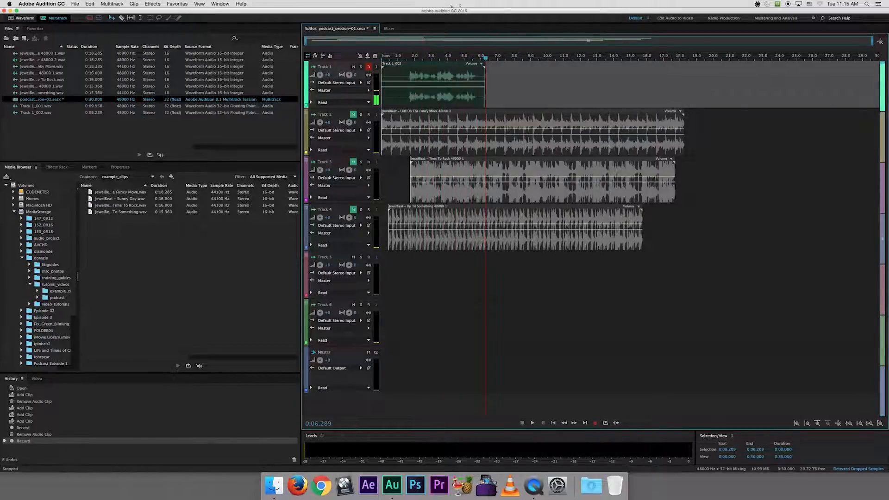
Step: Play back the Track 1 voice recording from the start of the timeline
left_click_drag(399, 59, 366, 58)
key("space")
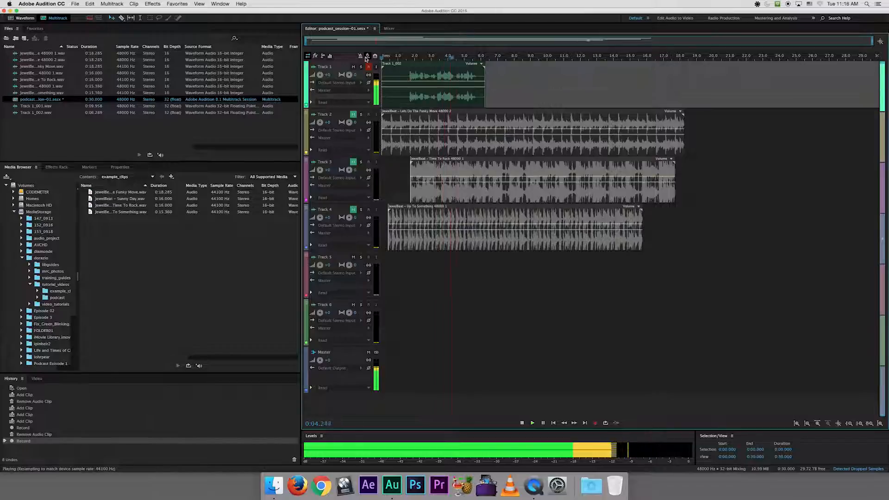
key("space")
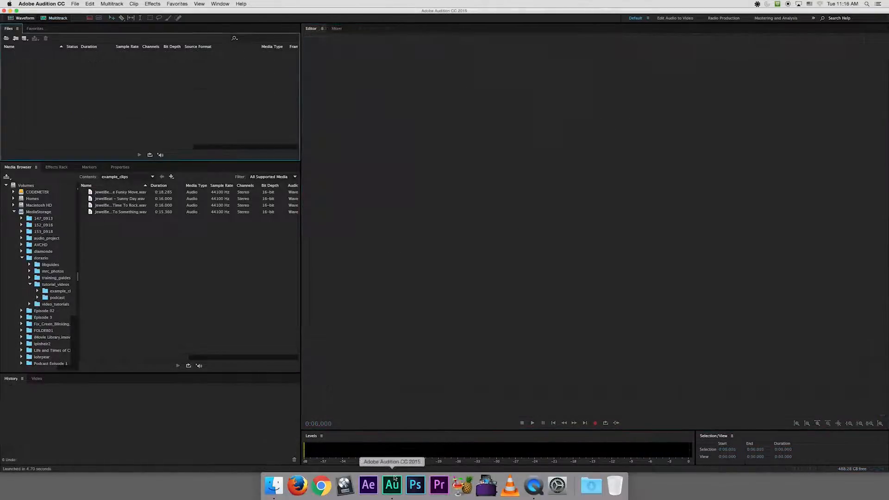
Step: Open the JewelBeat Lets Do The Funky Move audio file from the example_clips folder and listen to its opening seconds
left_click(18, 167)
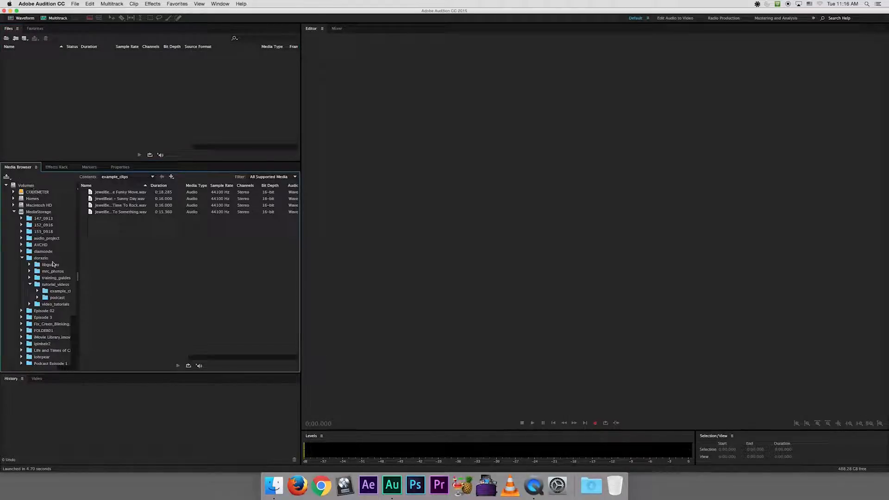
left_click(114, 194)
double_click(129, 193)
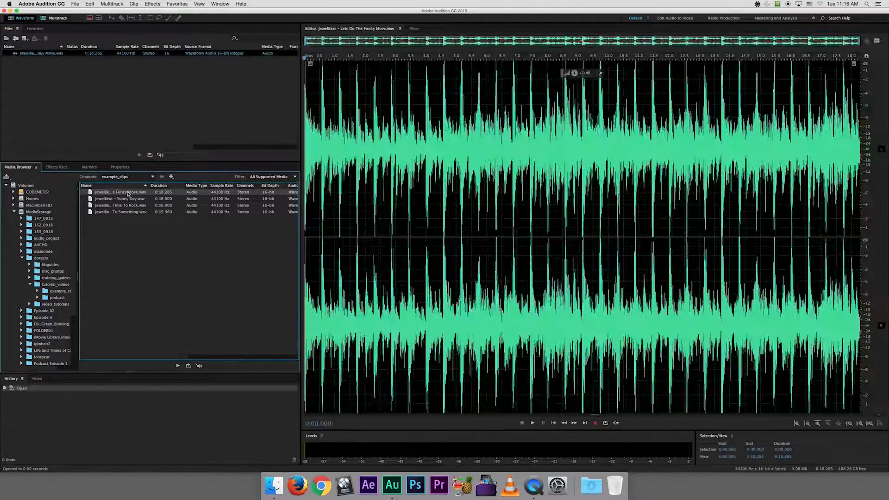
key("space")
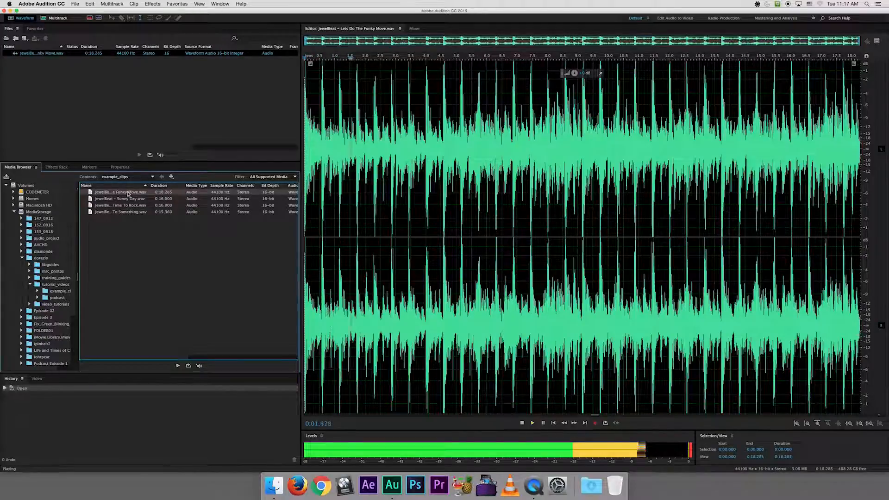
key("space")
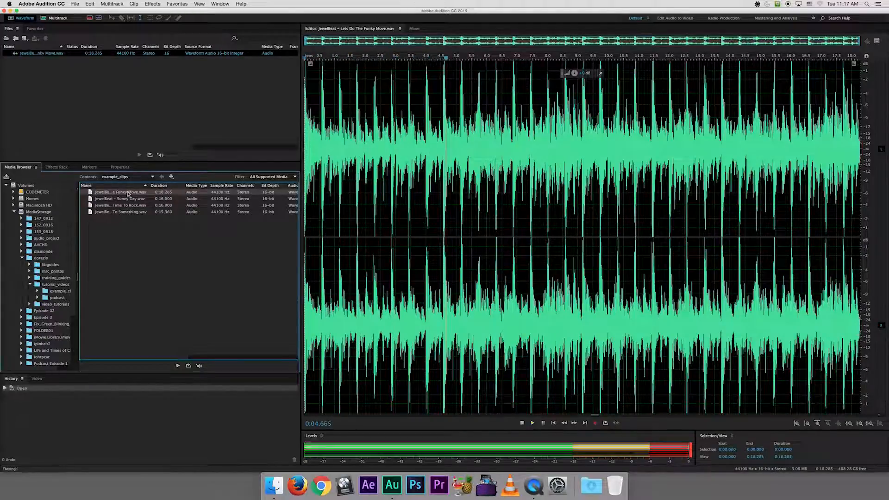
left_click(37, 54)
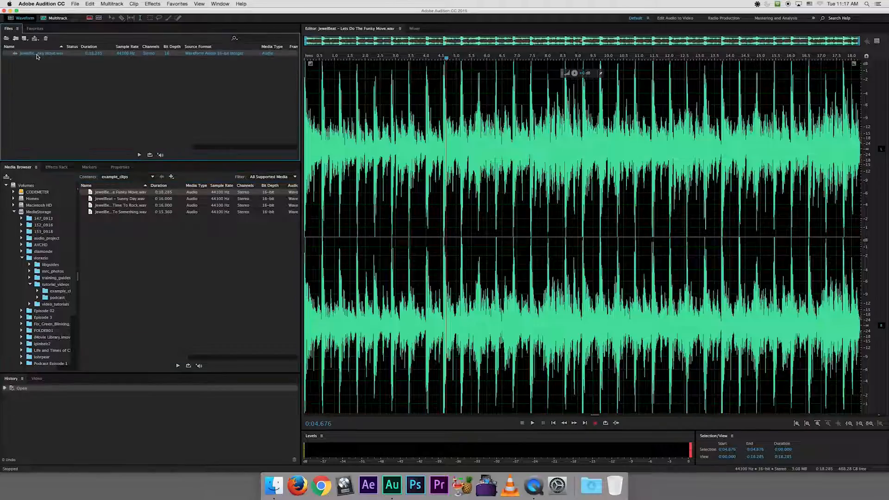
Step: Open and preview the Sunny Day clip, and also open the Time To Rock and Up To Something clips from example_clips
double_click(128, 199)
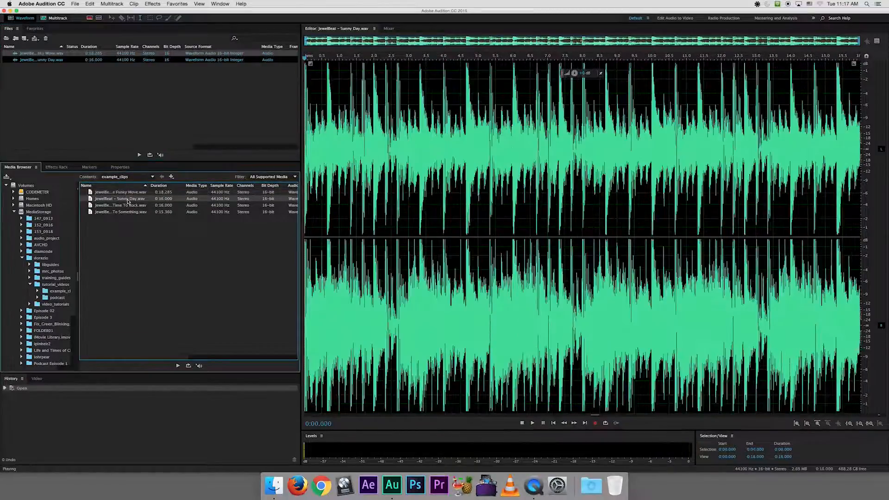
key("space")
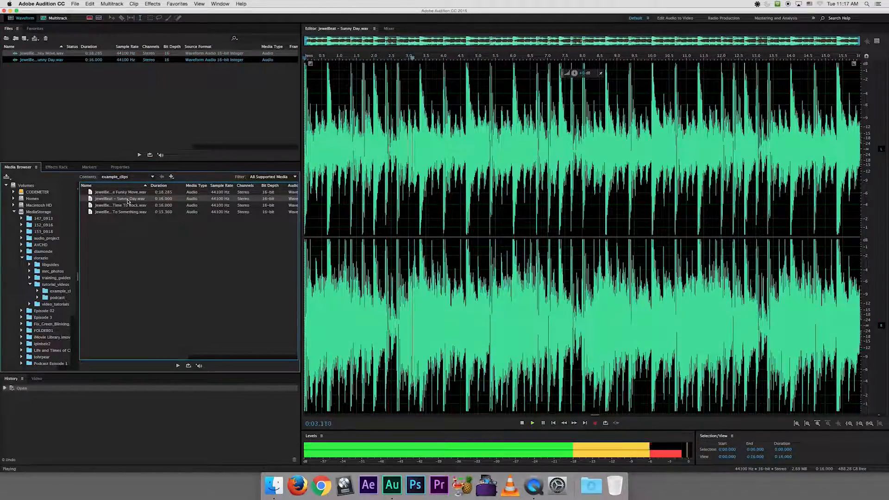
key("space")
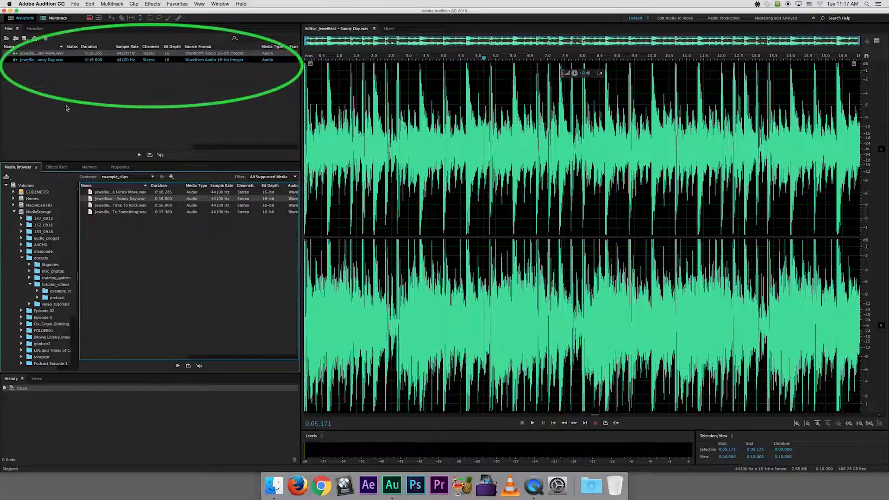
double_click(137, 205)
double_click(137, 212)
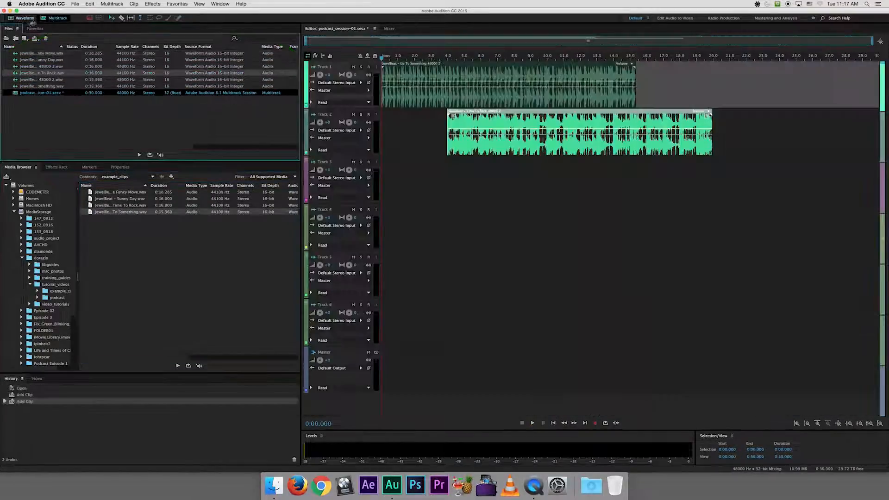
Step: View the imported clips individually in the Waveform editor and return to the multitrack session
left_click(24, 18)
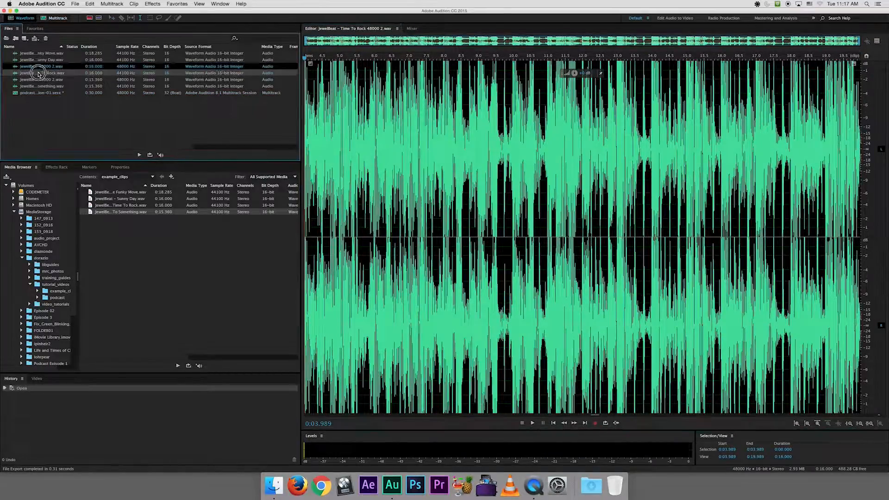
left_click(40, 72)
left_click(40, 86)
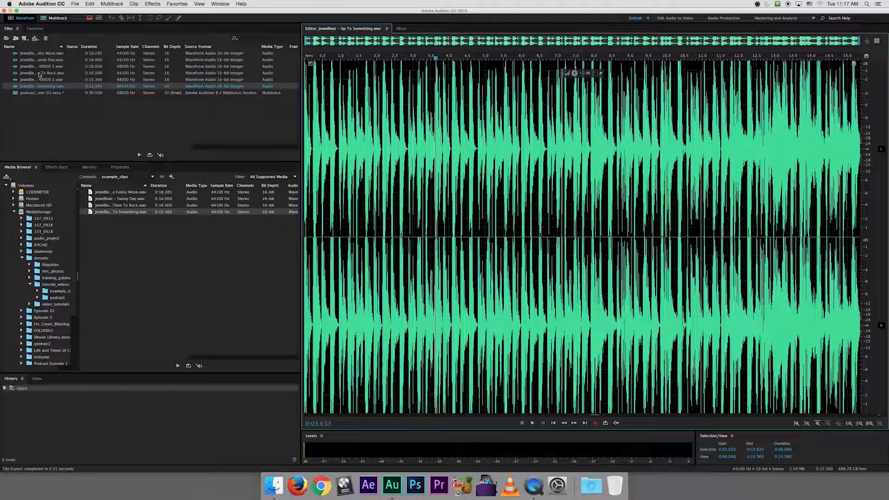
left_click(38, 53)
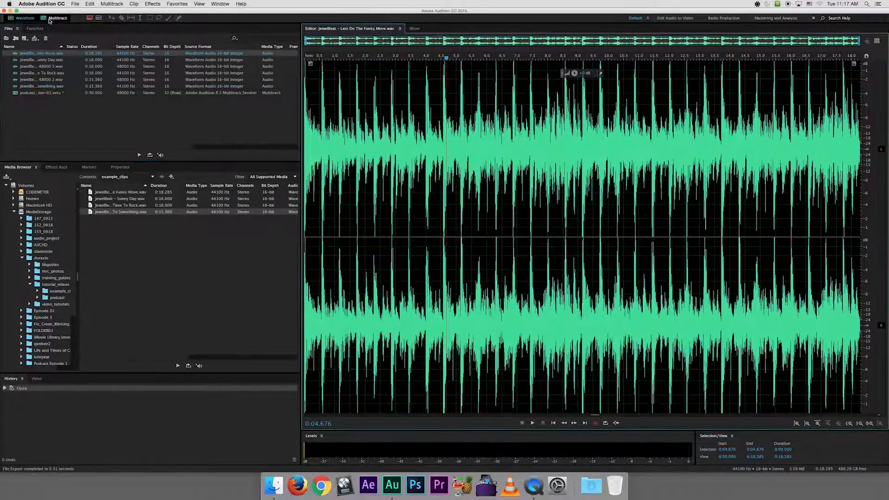
left_click(50, 20)
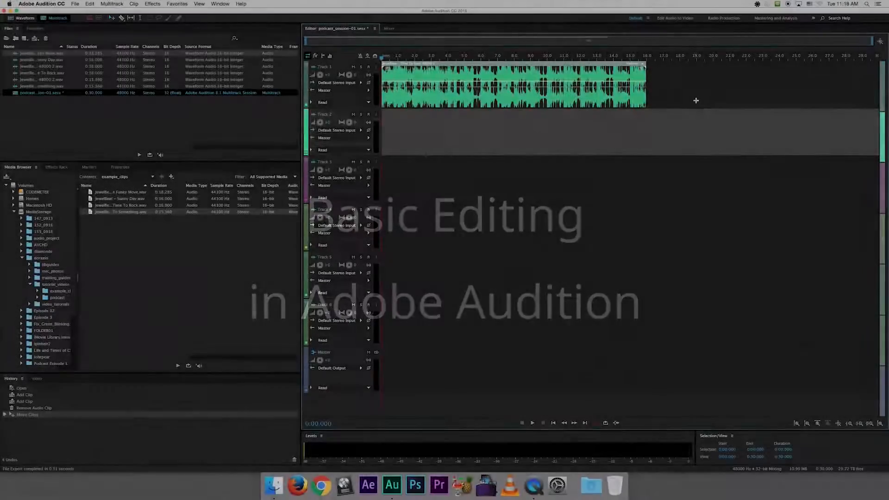
Step: Listen to the Time To Rock clip on Track 1, trim its end to about 8.5 seconds and play the shortened ending
key("space")
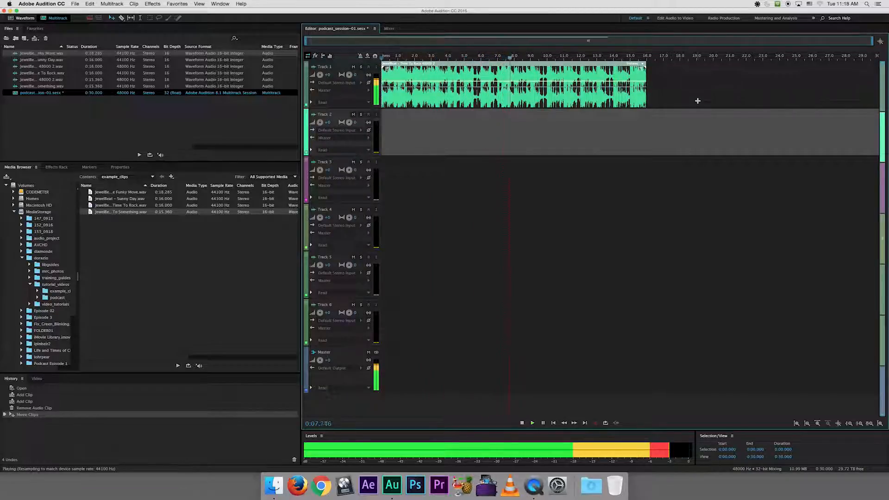
key("space")
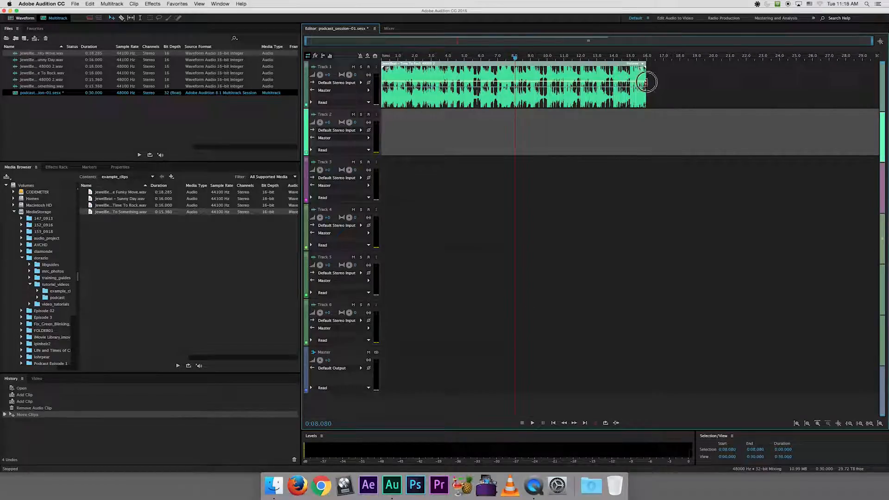
left_click_drag(647, 79, 522, 79)
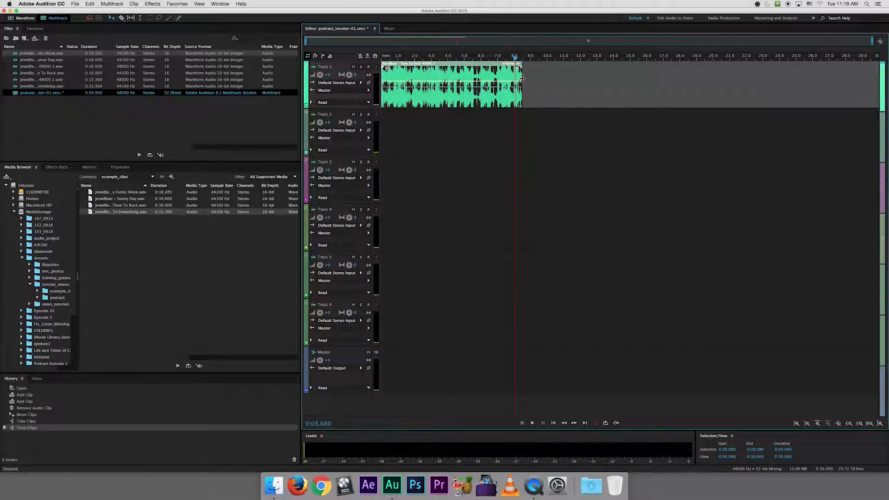
left_click(472, 57)
key("space")
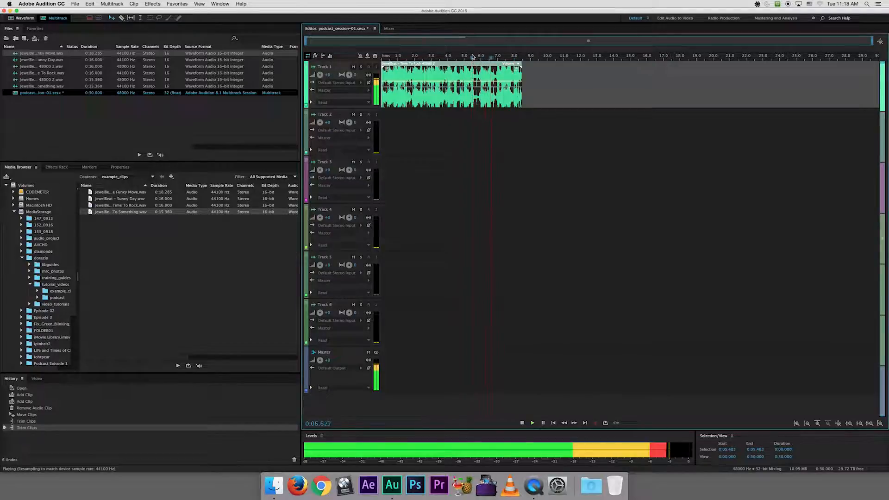
key("space")
Step: Trim the start of the Track 1 clip to about 6.4 seconds on the timeline and play the remaining part
left_click_drag(382, 74, 392, 74)
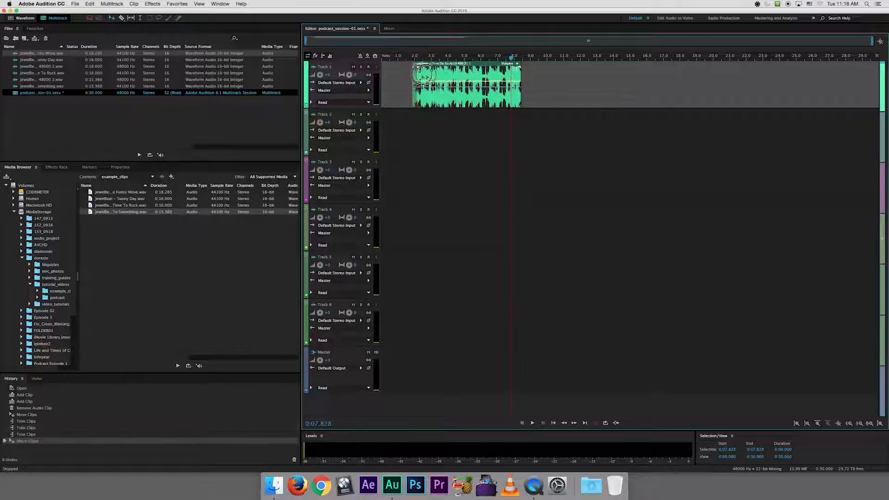
left_click_drag(413, 74, 487, 74)
left_click(480, 60)
key("space")
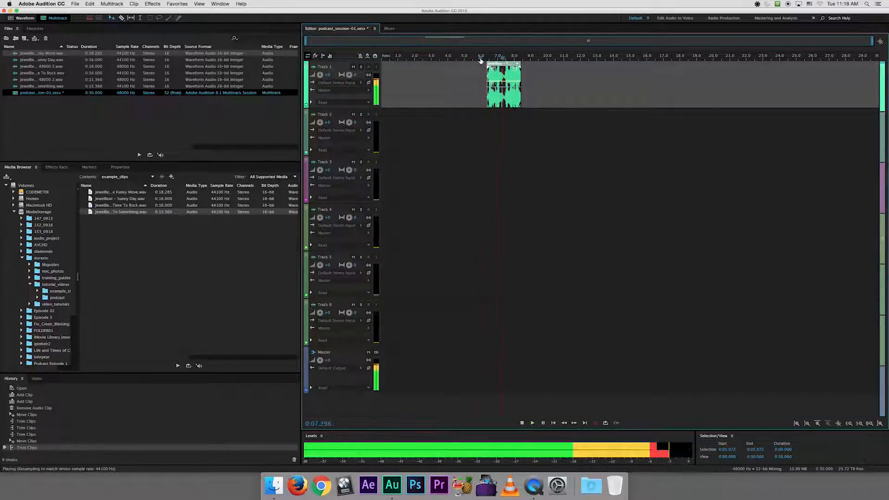
Step: Undo the trims on the Track 1 clip to restore its full length
key("super+z")
key("super+z")
key("super+z")
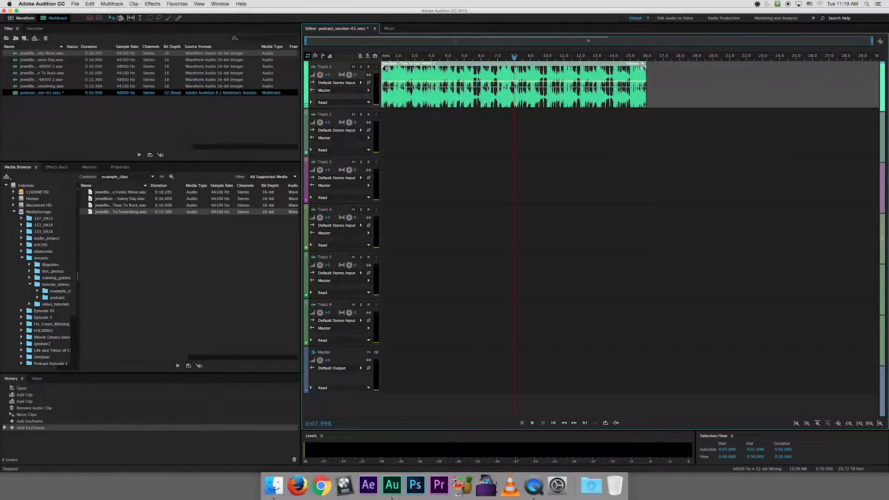
Step: Split the Time To Rock clip on Track 1 with the Razor tool at about 8 seconds and about 5.9 seconds
left_click(121, 18)
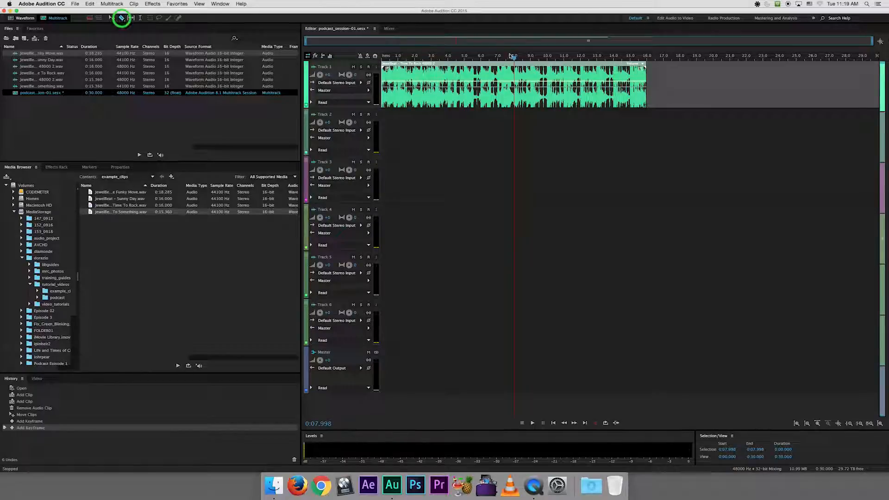
left_click(514, 70)
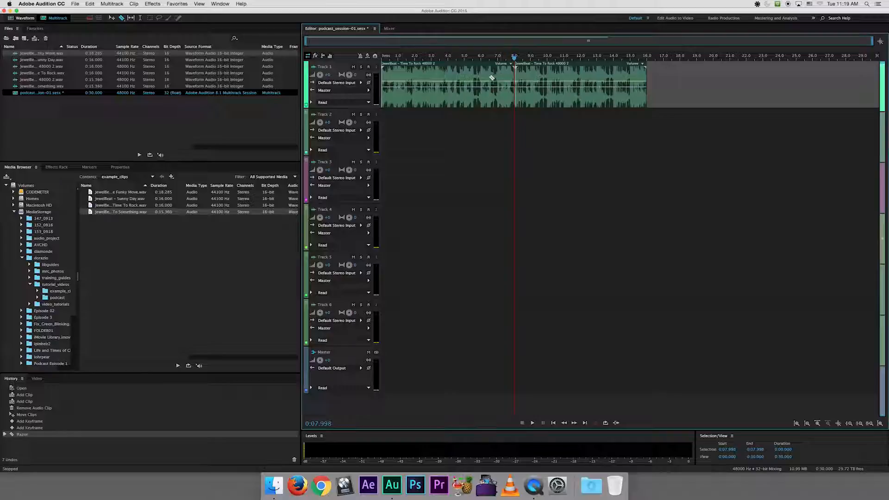
left_click(479, 76)
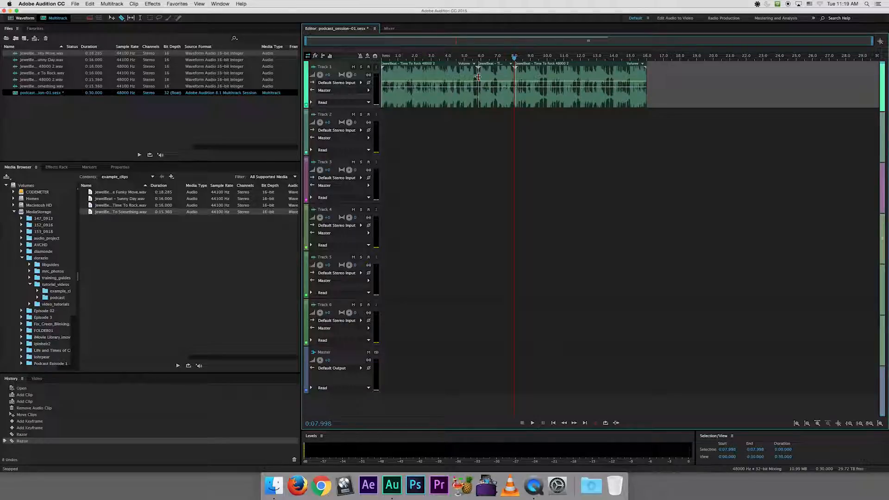
Step: Move the middle piece of the split clip from Track 1 straight down to Track 2 and solo Track 2
left_click(111, 18)
left_click_drag(494, 69, 494, 136)
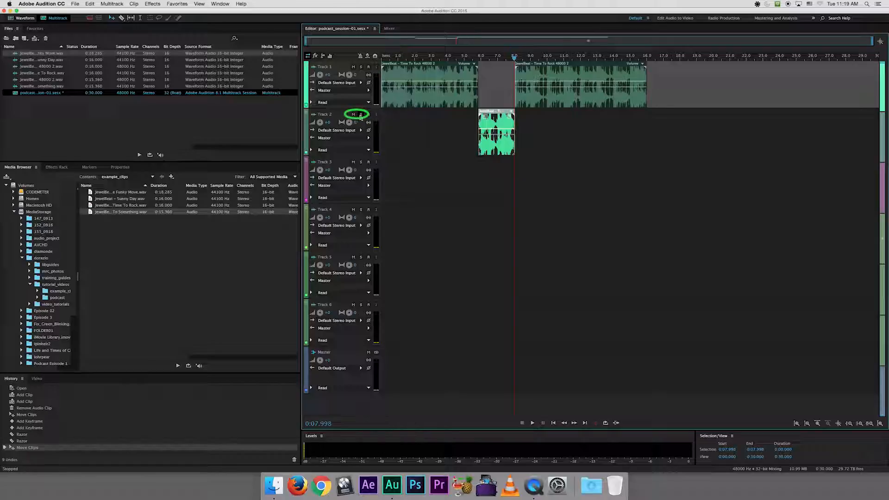
left_click(361, 115)
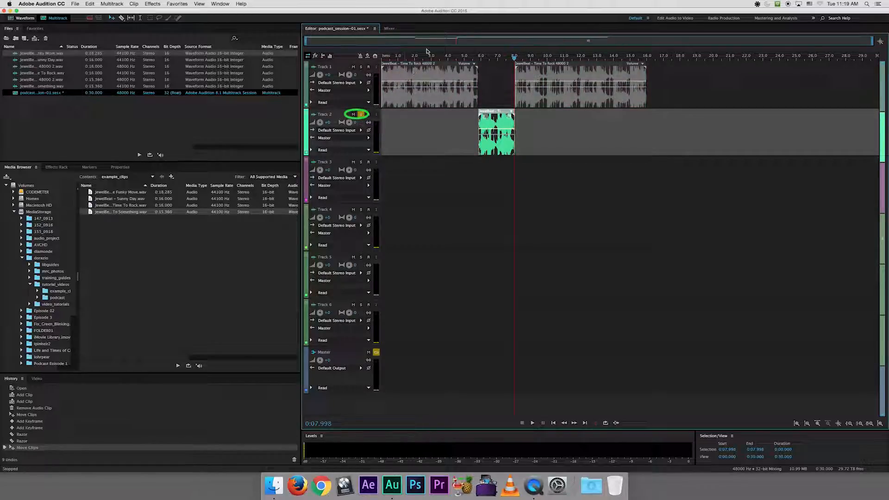
Step: Play the soloed Track 2 piece from about 3.5 seconds on the timeline and stop after it ends
left_click(440, 54)
left_click(440, 56)
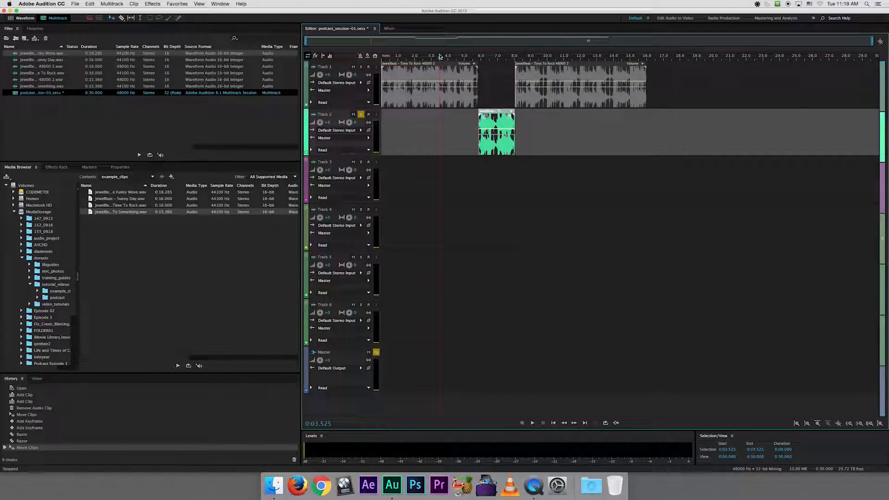
key("space")
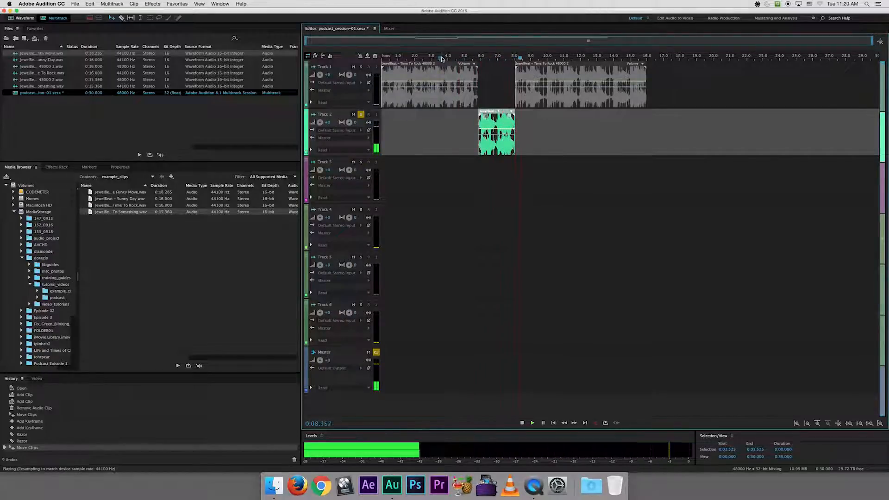
key("space")
Step: Add the Lets Do The Funky Move clip to Track 3 at about 1.7 seconds and play it with Tracks 1 and 2 muted
left_click_drag(514, 119, 505, 101)
left_click_drag(117, 195, 412, 178)
left_click(401, 52)
key("space")
key("space")
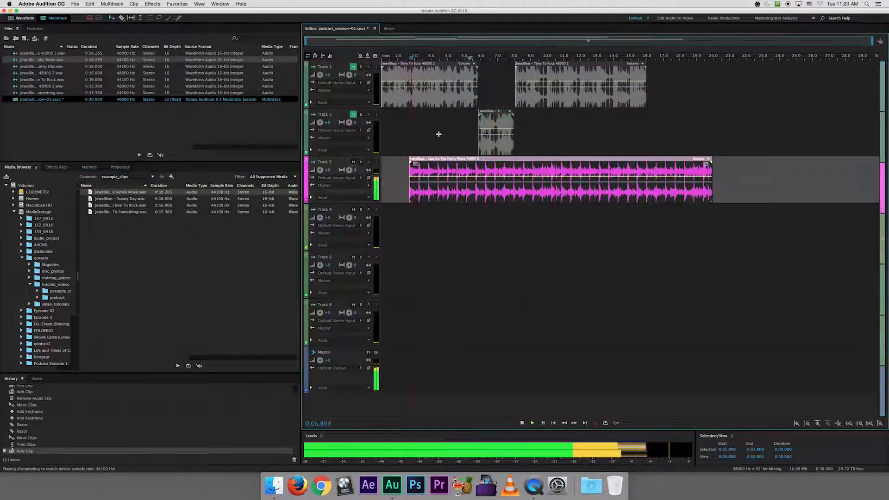
key("space")
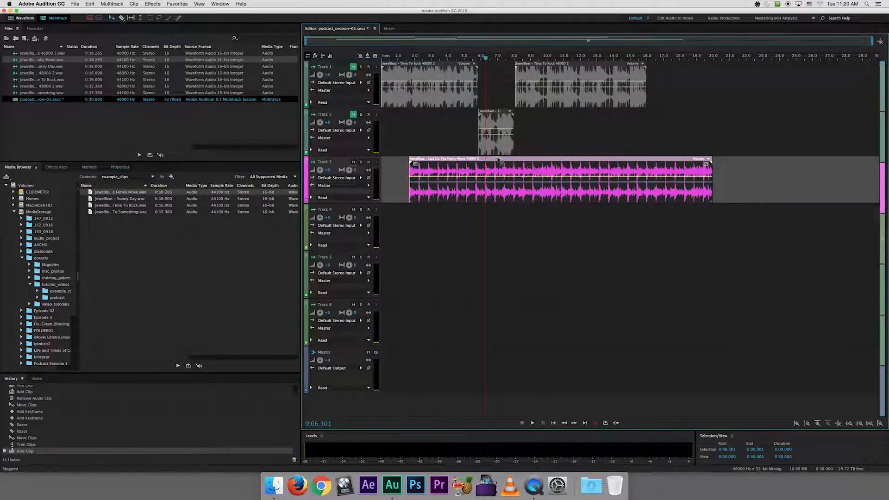
Step: Split the Funky Move clip on Track 3 with the Razor tool at about 6.2 seconds and return to the Move tool
left_click(122, 18)
left_click(484, 171)
left_click(112, 18)
Step: Shift the second Funky Move piece later on Track 3 and fit the short Track 2 clip between the two pieces
left_click_drag(533, 158, 579, 158)
left_click_drag(493, 111, 538, 158)
left_click(527, 182)
Step: Play the joined Track 3 clips from the start of the timeline and again from about 0.9 seconds
left_click(381, 57)
key("space")
key("space")
left_click(396, 57)
key("space")
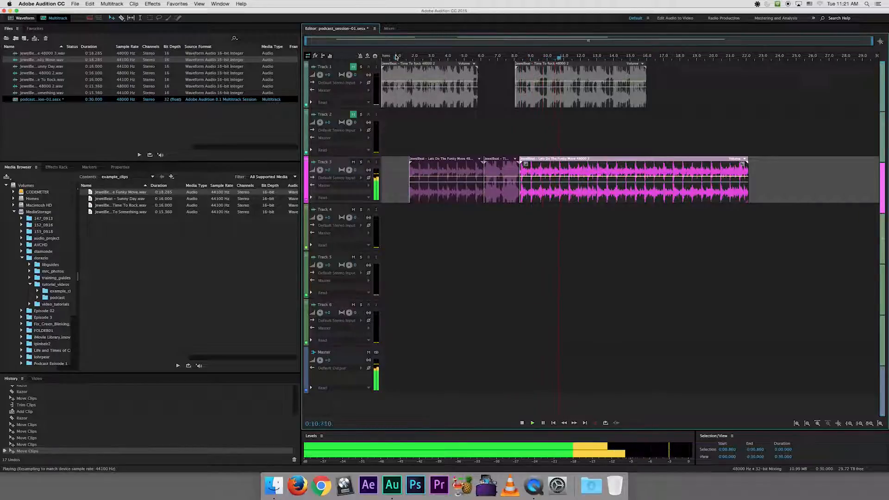
key("space")
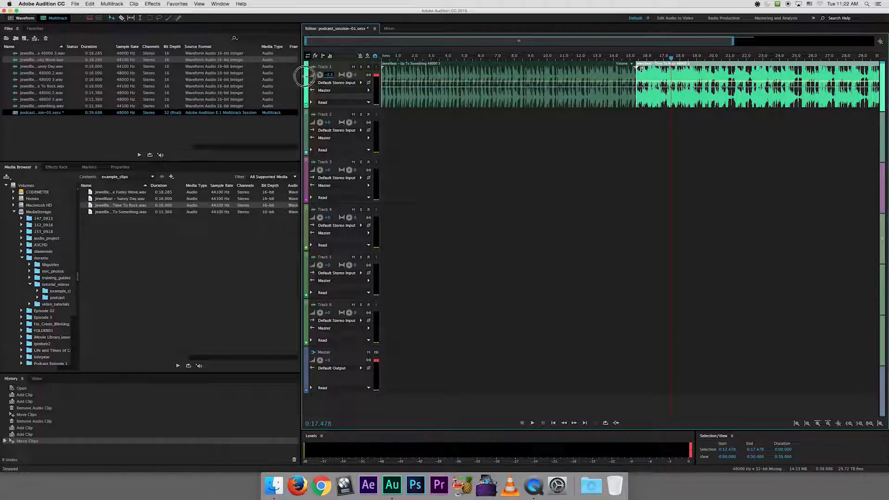
Step: Play Track 1 from shortly before the boundary between its two clips and adjust the track's volume during playback
left_click(604, 56)
key("space")
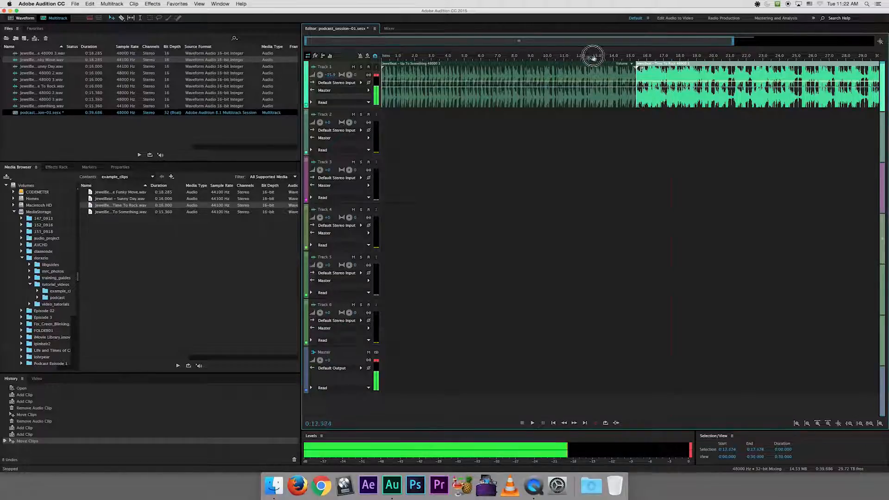
left_click_drag(318, 76, 335, 75)
key("space")
Step: Play Track 1 from about 2.7 seconds and pan the track to R100 and back toward the left
left_click(426, 56)
key("space")
left_click_drag(349, 75, 759, 184)
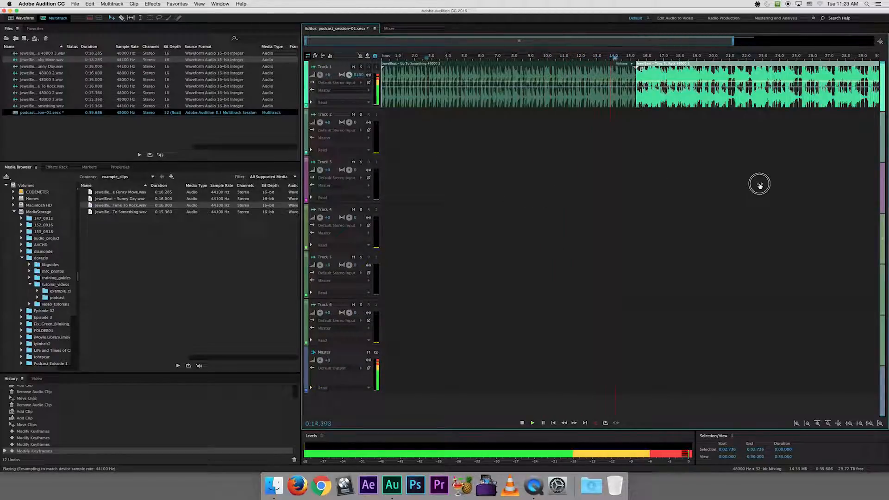
left_click_drag(759, 185, 207, 128)
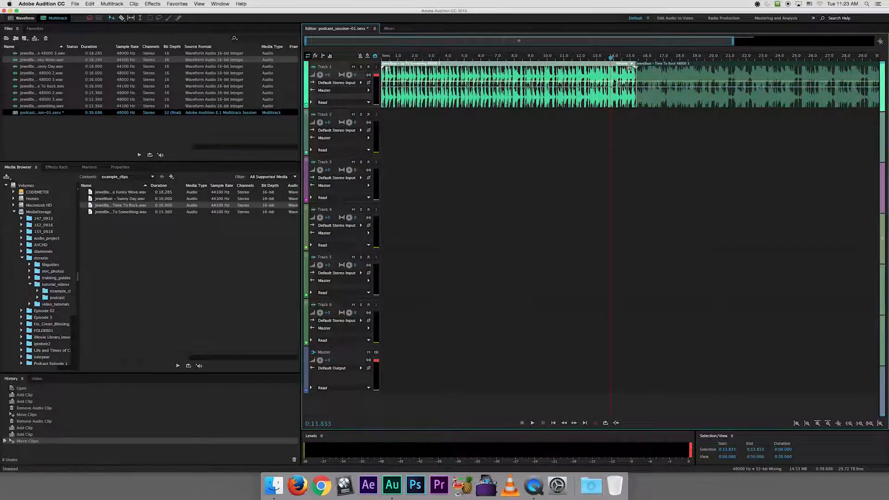
Step: Adjust the volume envelopes of the two Track 1 clips and play across their boundary from about 13.6 seconds
left_click_drag(613, 81, 648, 85)
left_click(647, 83)
left_click_drag(611, 59, 608, 60)
key("space")
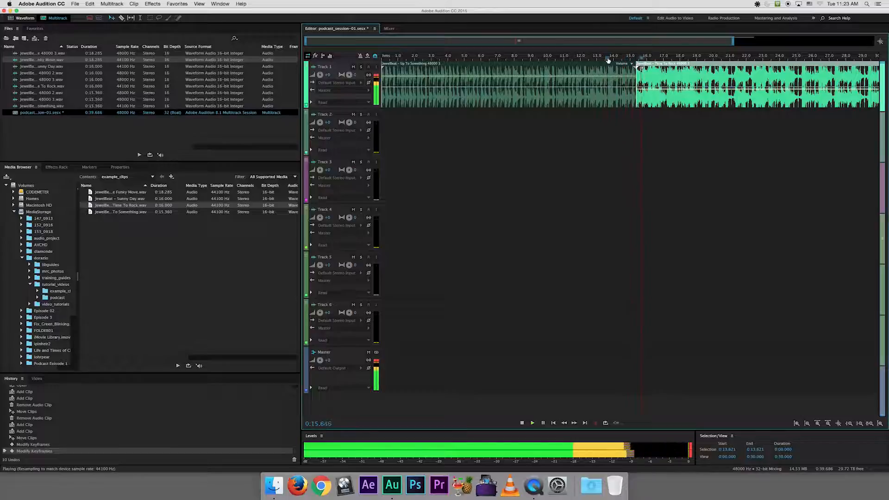
key("space")
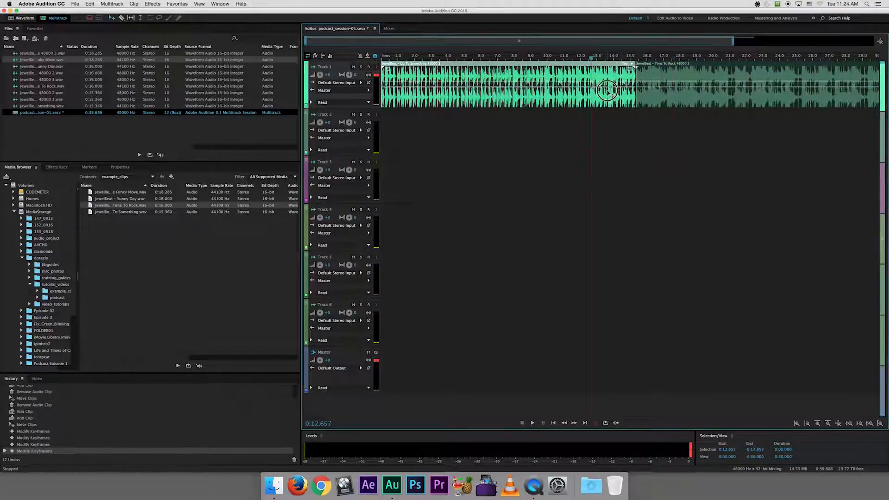
Step: Pan the first Track 1 clip fully right and the second fully left with their pan envelopes, and play from about 12.3 seconds
left_click_drag(605, 87, 602, 110)
left_click(645, 89)
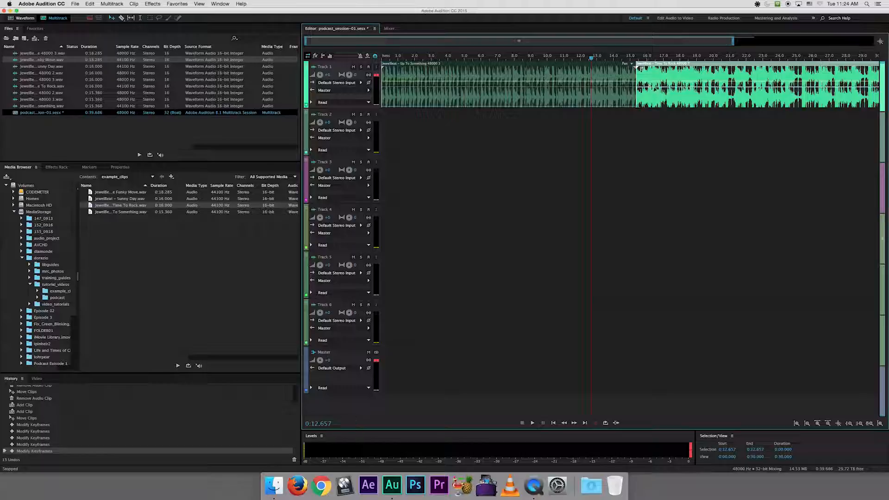
left_click_drag(654, 88, 657, 65)
key("space")
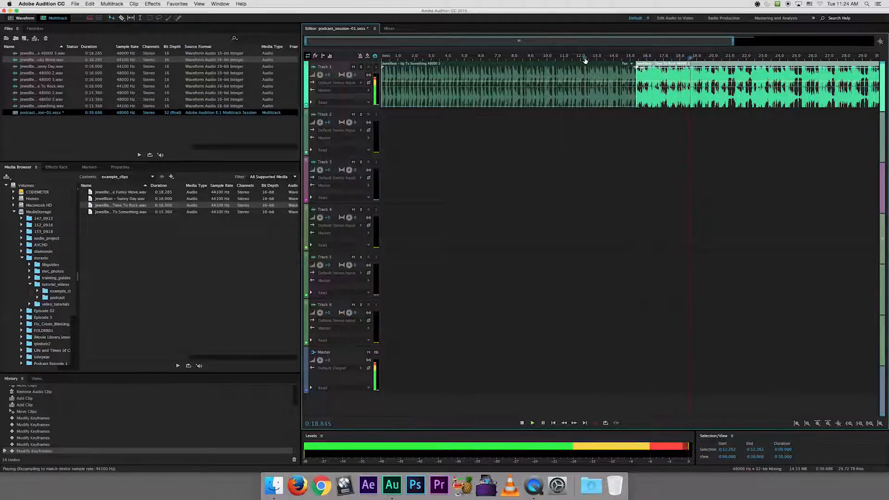
key("space")
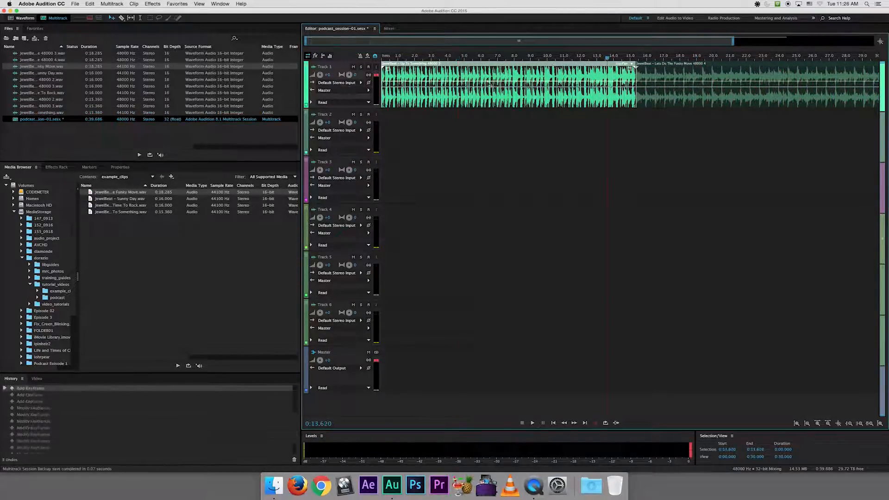
Step: Shape the Up To Something clip's volume envelope with keyframes dipping at about 9 and 12 seconds, and play from about 5.6 seconds
left_click_drag(485, 85, 533, 104)
left_click_drag(563, 78, 585, 114)
left_click(596, 107)
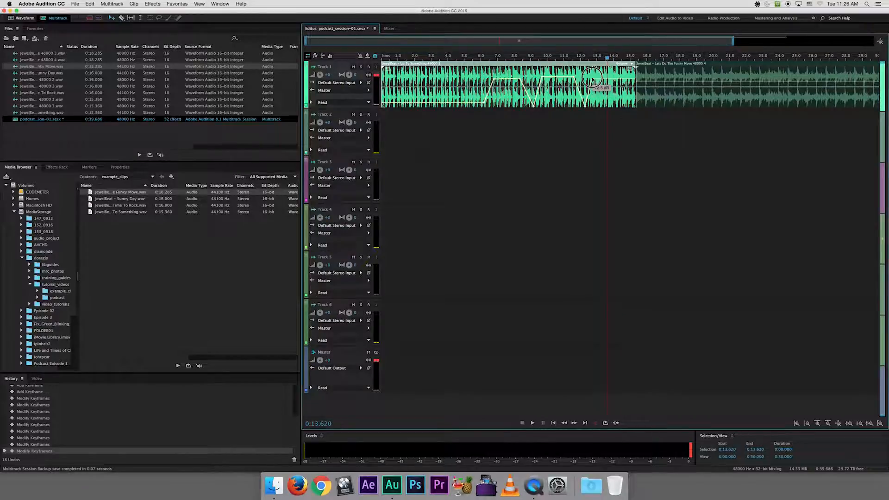
left_click(473, 57)
key("space")
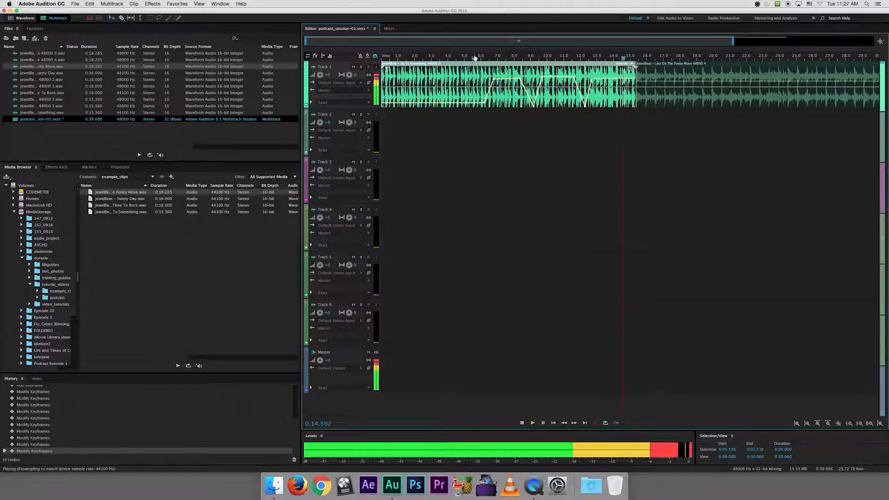
key("space")
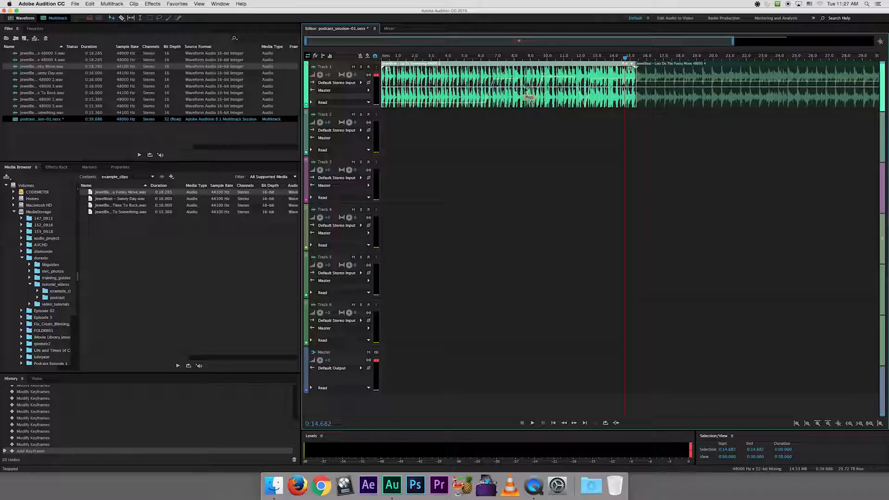
Step: Keyframe the Up To Something clip's pan envelope to swing right, left and right between about 6.5 and 15 seconds, and play it
left_click_drag(507, 87, 507, 105)
left_click(541, 88)
left_click(577, 87)
left_click_drag(558, 87, 558, 68)
left_click(589, 87)
key("space")
left_click(632, 87)
left_click_drag(615, 87, 615, 105)
key("space")
left_click_drag(541, 87, 577, 68)
left_click_drag(490, 87, 524, 106)
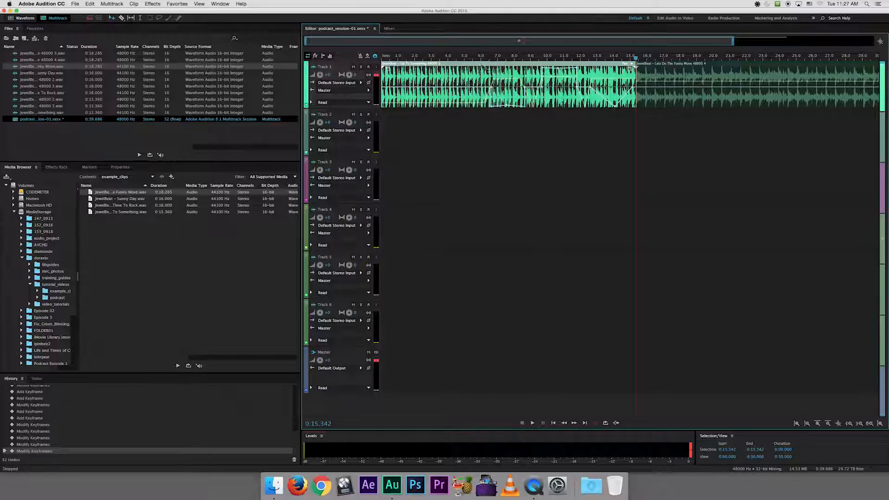
key("space")
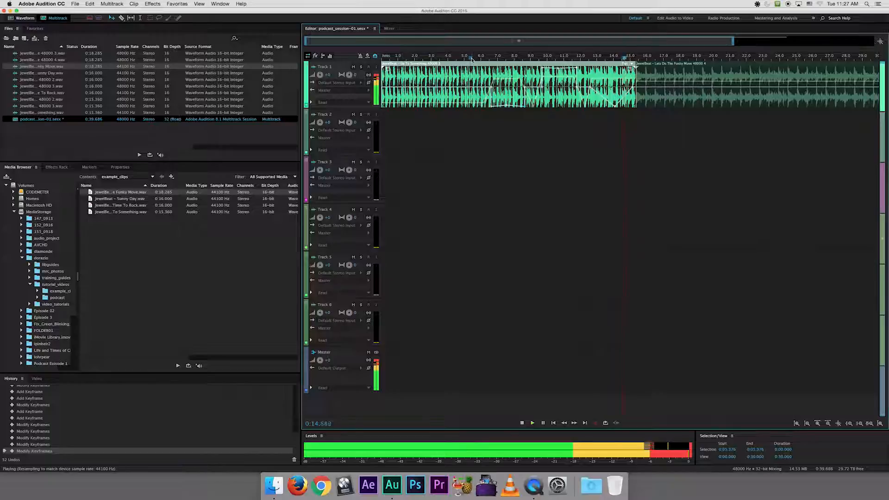
key("space")
Step: Undo the pan and volume keyframe edits on the Up To Something clip
key("super+z")
key("super+z")
key("super+z")
key("super+z")
key("super+z")
key("super+z")
key("super+z")
key("super+z")
key("super+z")
key("super+z")
key("super+z")
key("super+z")
key("super+z")
key("super+z")
key("super+z")
key("super+z")
key("super+z")
key("super+z")
key("super+z")
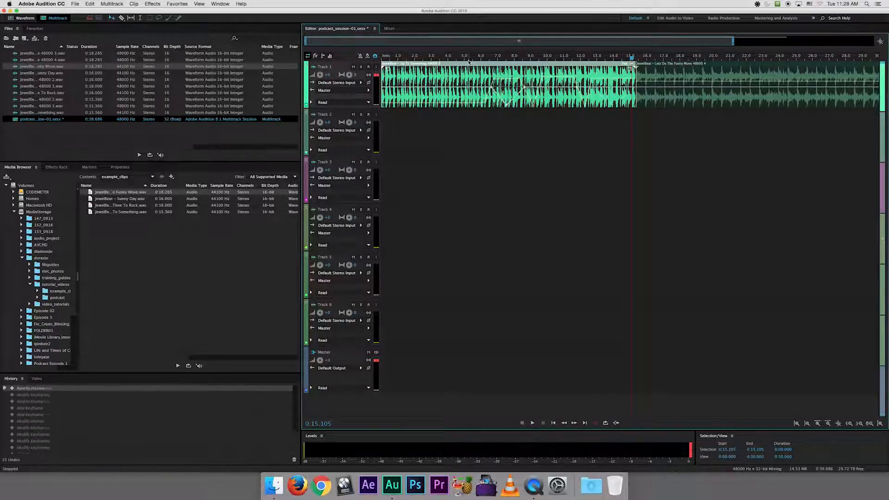
key("super+z")
key("super+z")
key("super+z")
key("super+z")
key("super+z")
key("super+z")
key("super+z")
key("super+z")
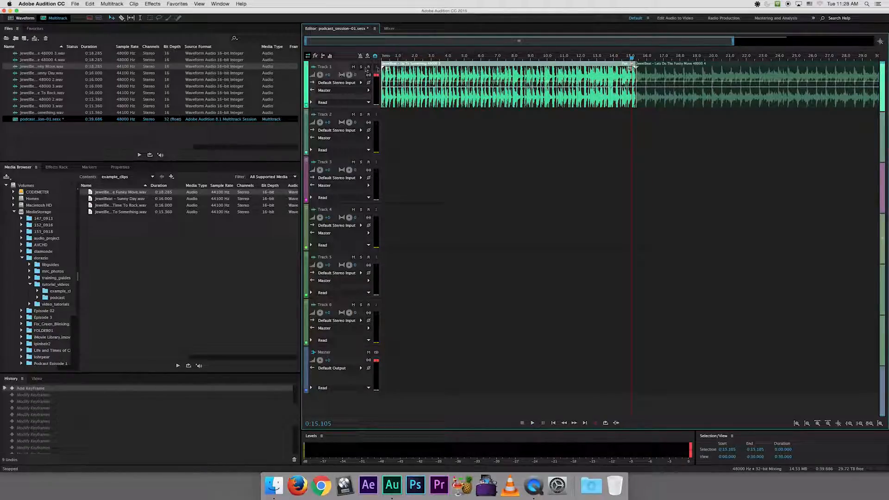
Step: Keyframe the Up To Something clip's volume to fade in over about 2 seconds and fade out from about 13 seconds, and play it
left_click(605, 84)
left_click_drag(633, 83, 641, 119)
left_click(418, 83)
left_click_drag(384, 82, 368, 116)
key("space")
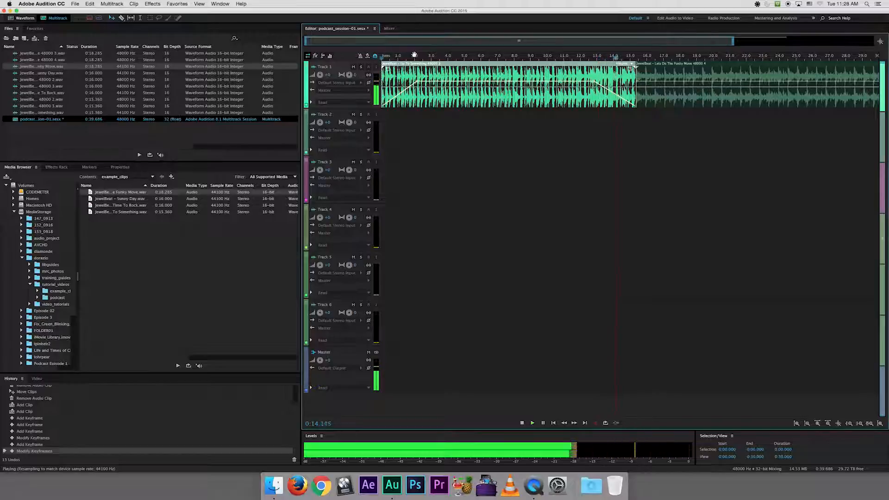
key("space")
Step: Undo the keyframed volume fades on the Up To Something clip
key("super+z")
key("super+z")
key("super+z")
key("super+z")
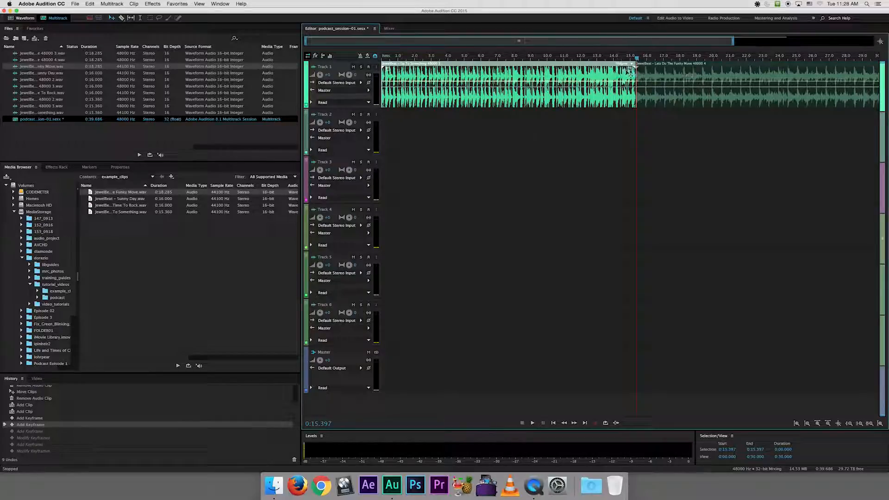
Step: Use the clip's fade handles to fade in until about 5.3 seconds and fade out from about 10.6 seconds, and play it
left_click_drag(629, 70, 553, 84)
left_click_drag(388, 70, 371, 58)
key("space")
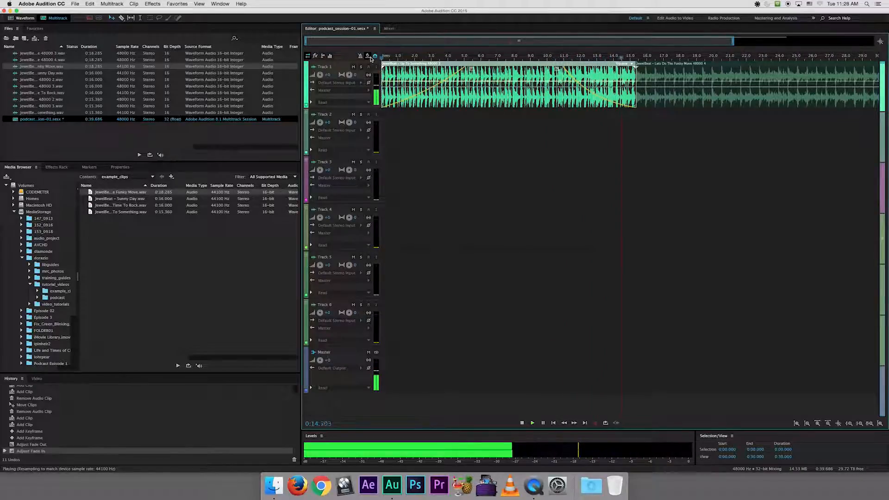
key("space")
Step: Undo the fade-in and fade-out made with the clip's fade handles
key("super+z")
key("super+z")
key("super+z")
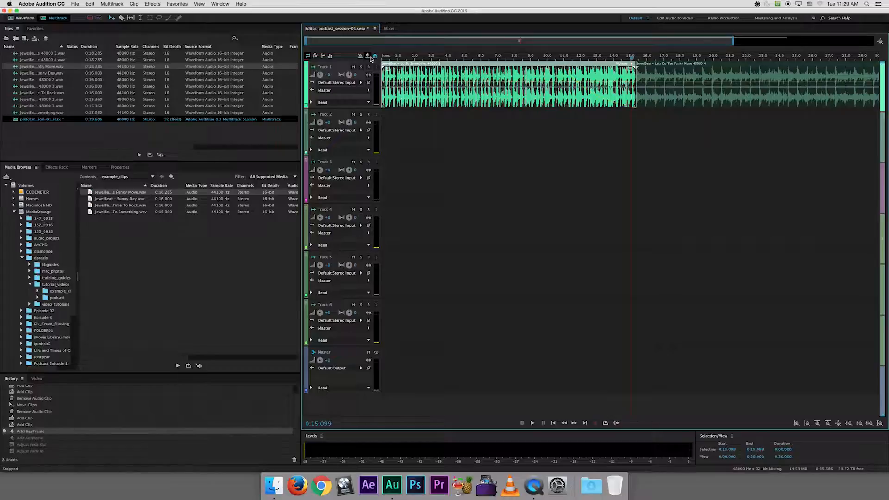
Step: Move both Track 1 clips to Track 2, overlap them by about 4.6 seconds to create a crossfade, and play from about 9 seconds
left_click_drag(497, 64, 504, 132)
left_click_drag(676, 68, 604, 136)
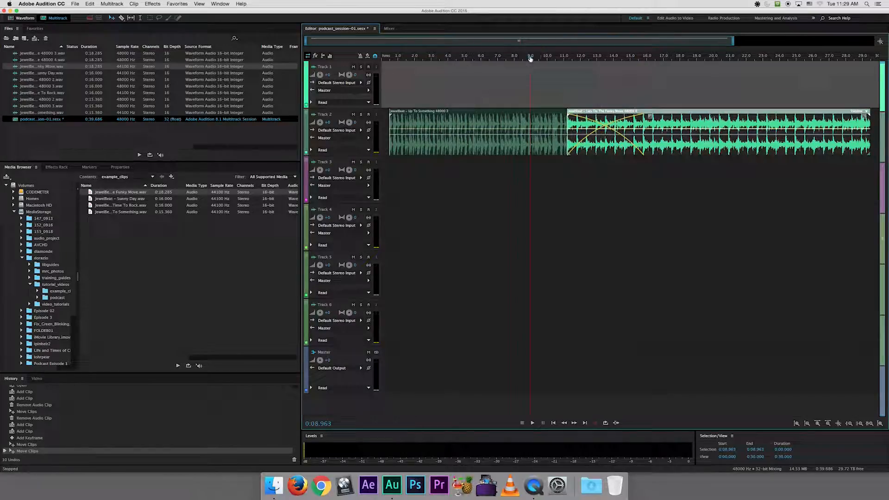
key("space")
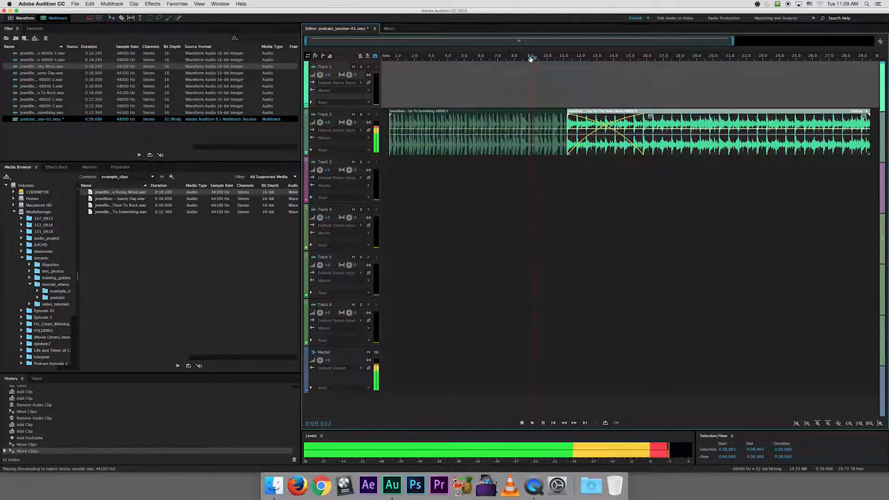